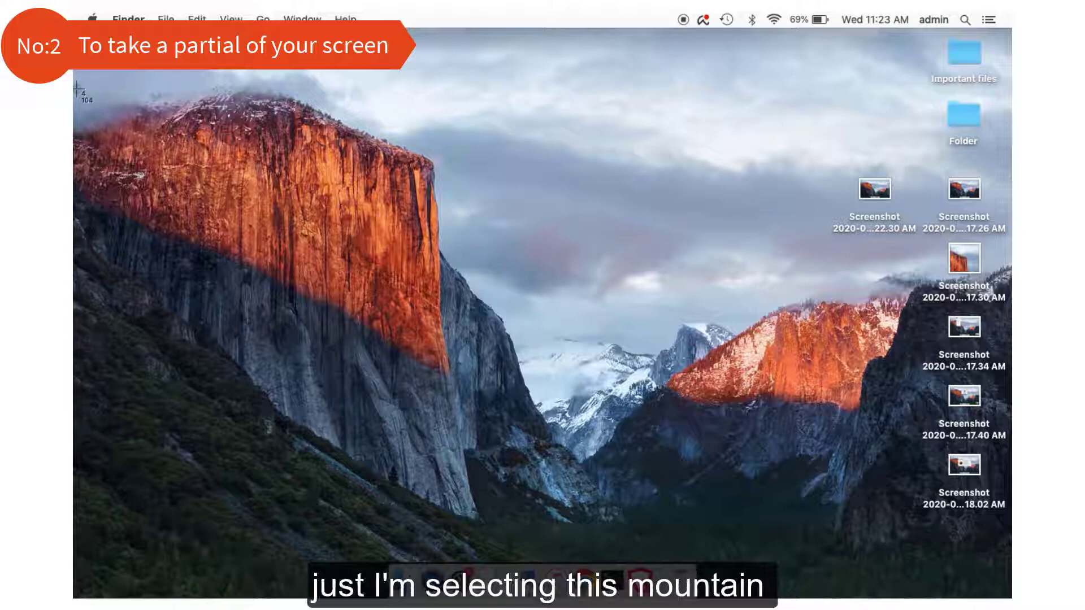
# Capture the large mountain region as a partial-screen screenshot saved to the desktop
pyautogui.moveTo(76, 89); pyautogui.dragTo(516, 513)
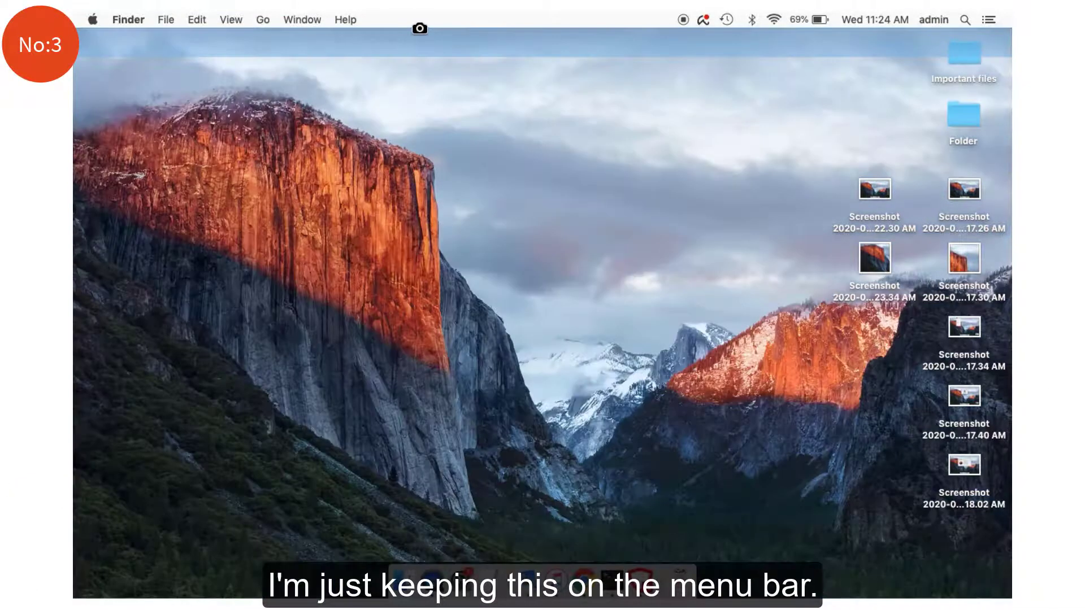
# Capture the menu bar as a window screenshot and open its thumbnail preview
pyautogui.click(420, 28)
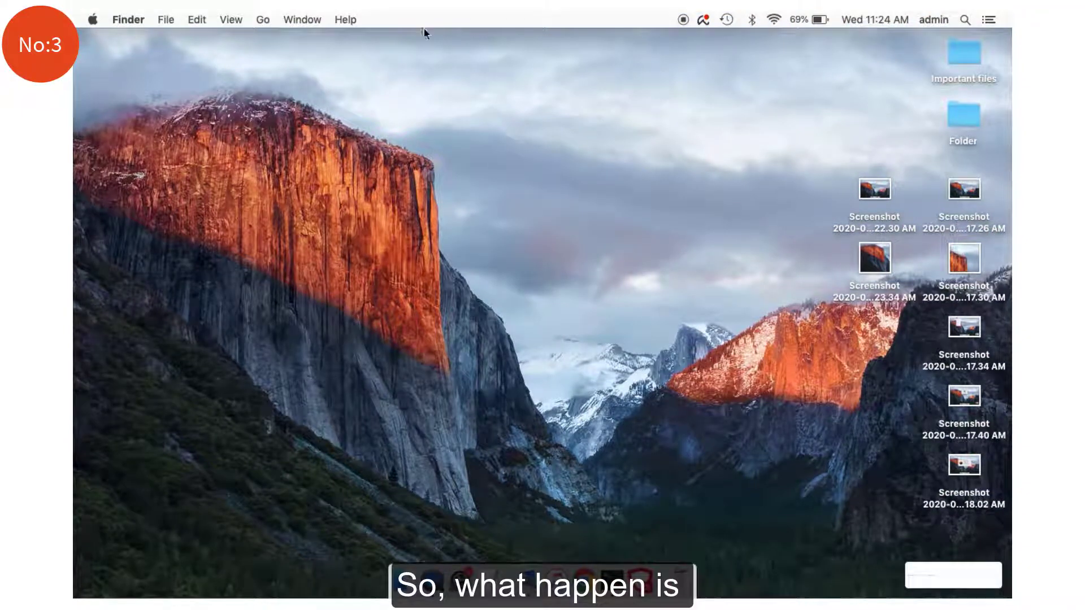
pyautogui.click(974, 589)
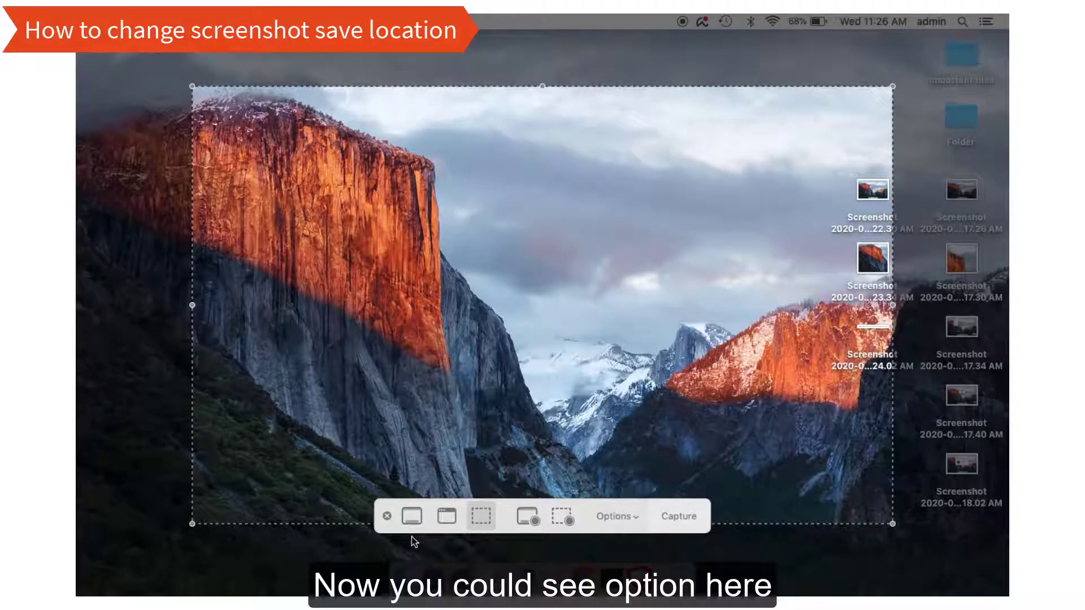
# Choose Other Location… from the Screenshot toolbar's Options menu
pyautogui.click(634, 518)
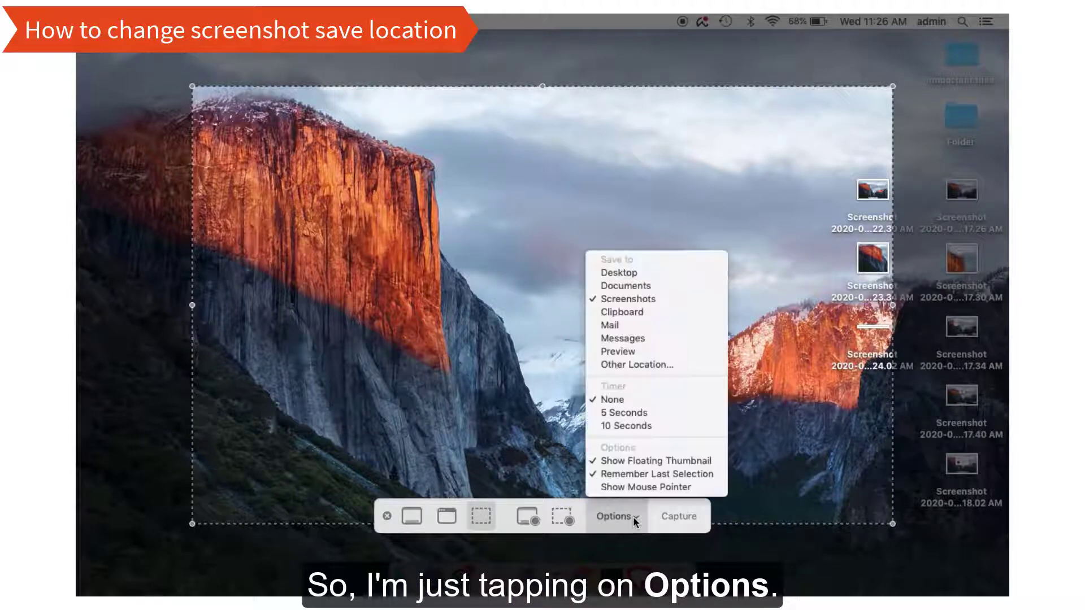
pyautogui.click(647, 365)
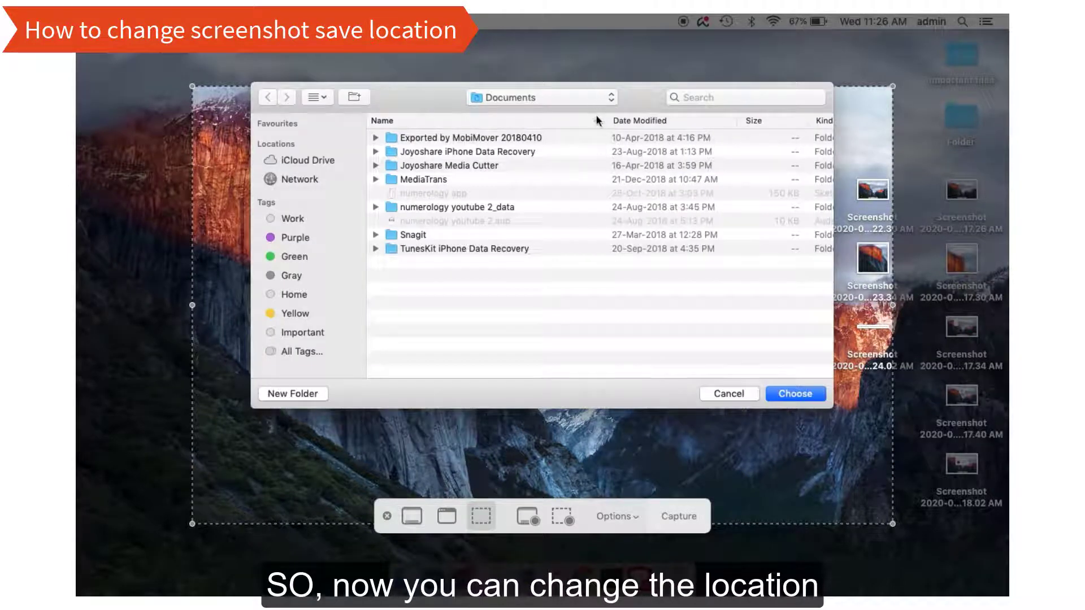
# Create a 'screenshots' folder in Documents, set it as the save location, and capture
pyautogui.click(612, 100)
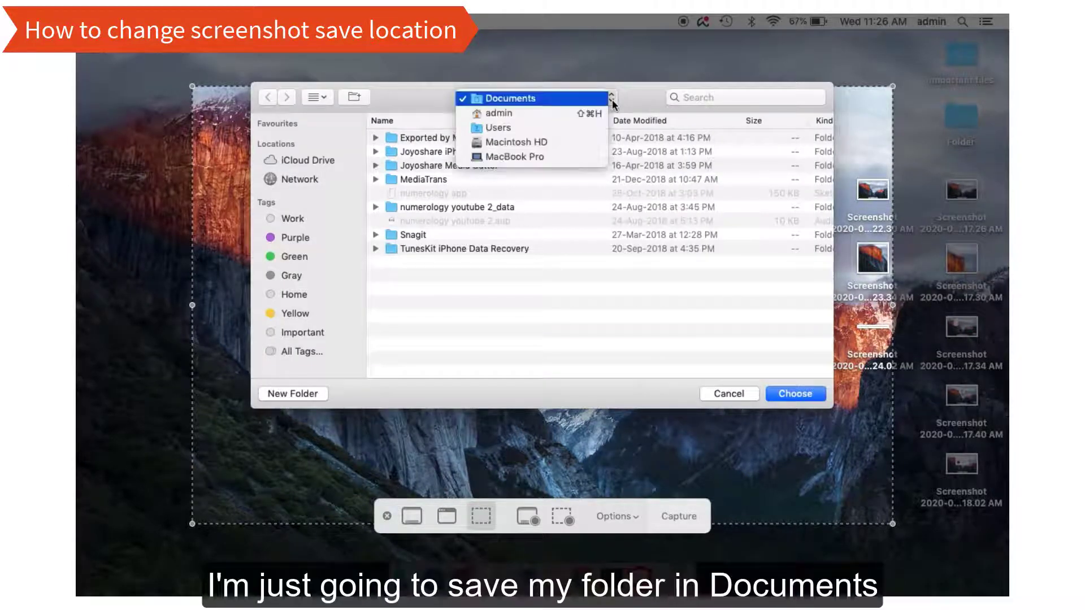
pyautogui.click(560, 284)
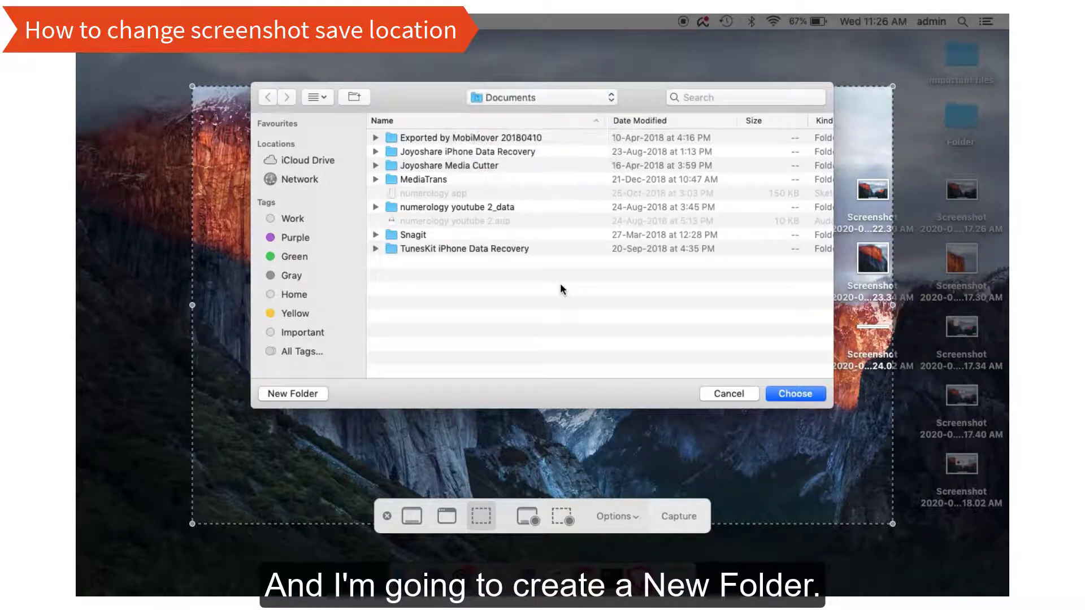
pyautogui.click(310, 395)
pyautogui.write('screenshots')
pyautogui.click(618, 228)
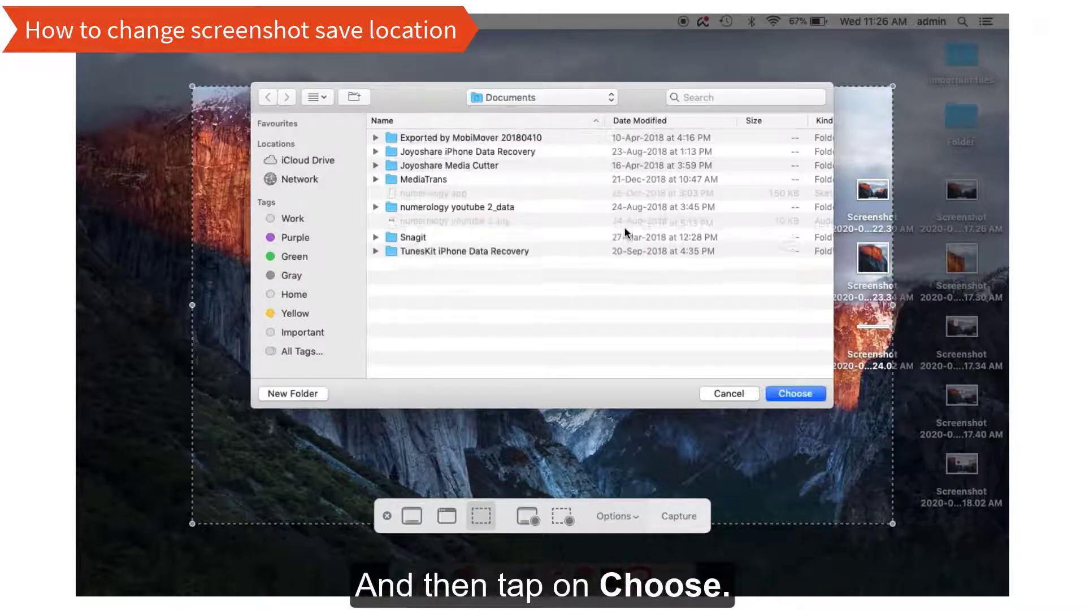
pyautogui.click(801, 395)
pyautogui.click(680, 515)
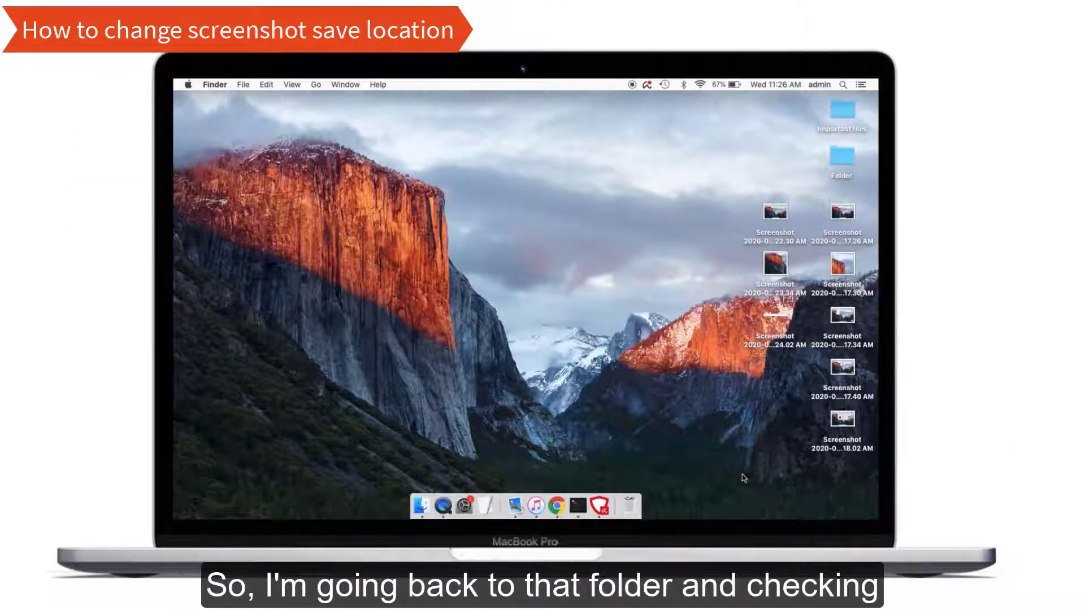
pyautogui.click(316, 84)
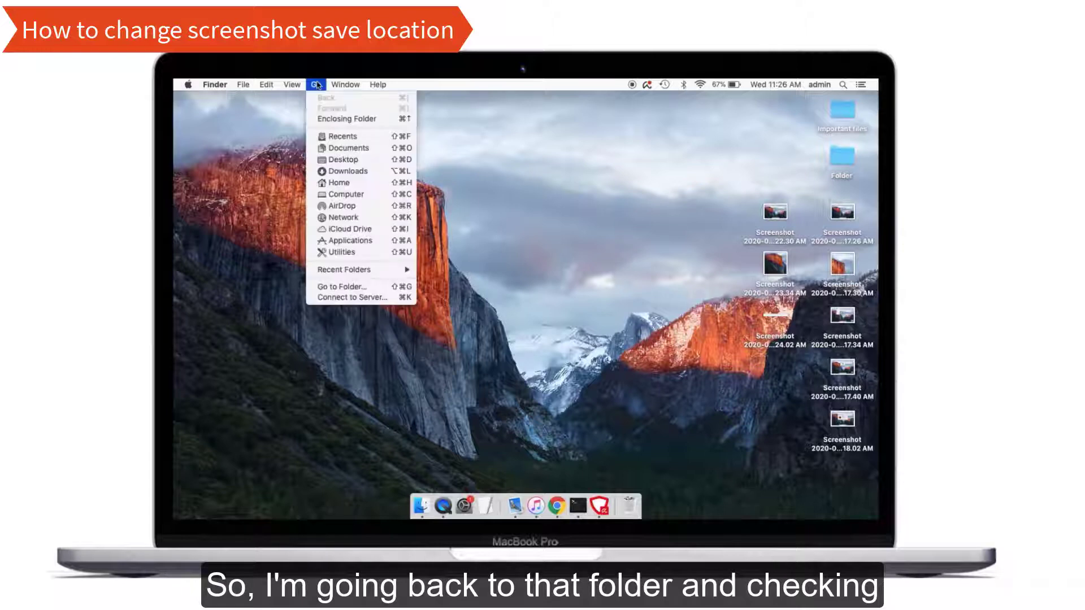
pyautogui.click(341, 149)
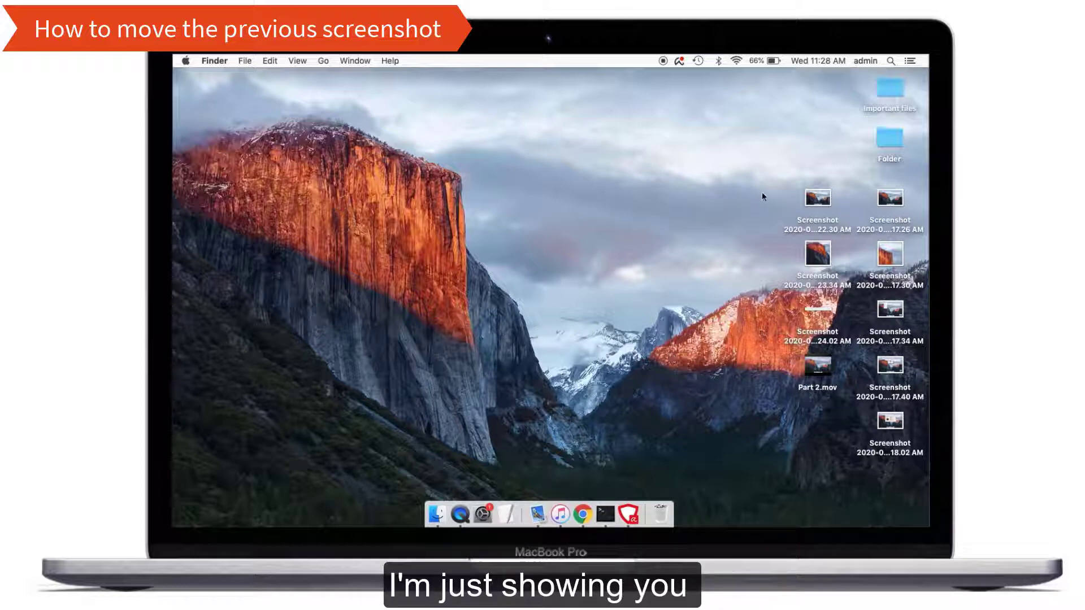
# In Terminal, start an mv command listing all the desktop screenshot file paths
pyautogui.click(606, 514)
pyautogui.write('mv')
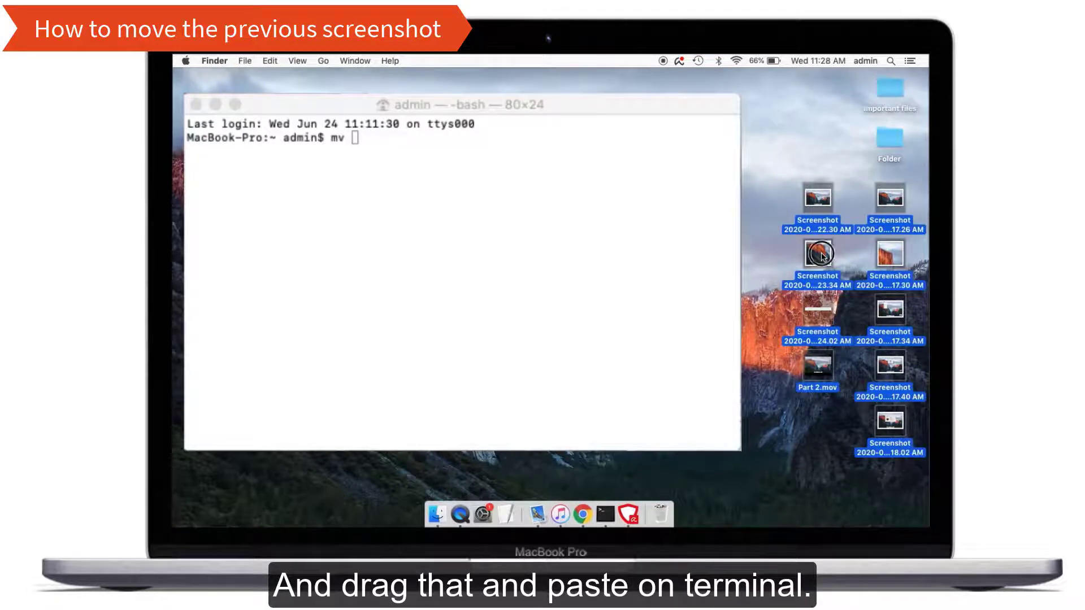
pyautogui.moveTo(819, 254)
pyautogui.mouseDown()
pyautogui.moveTo(355, 138)
pyautogui.moveTo(371, 172)
pyautogui.mouseUp()
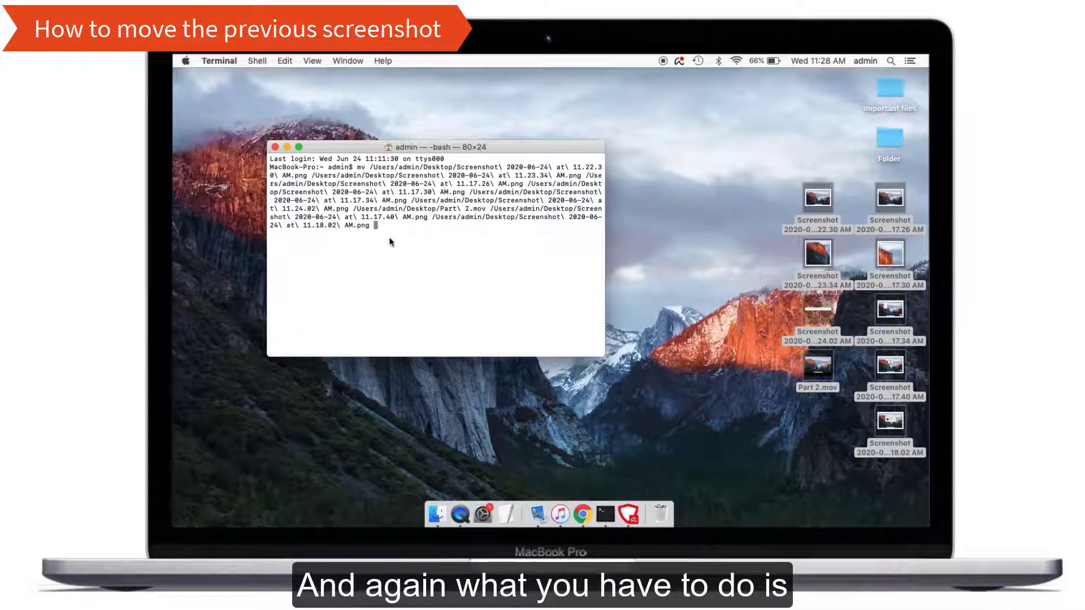
# Add the Documents/screenshots folder as the mv destination, then return to Terminal
pyautogui.click(321, 62)
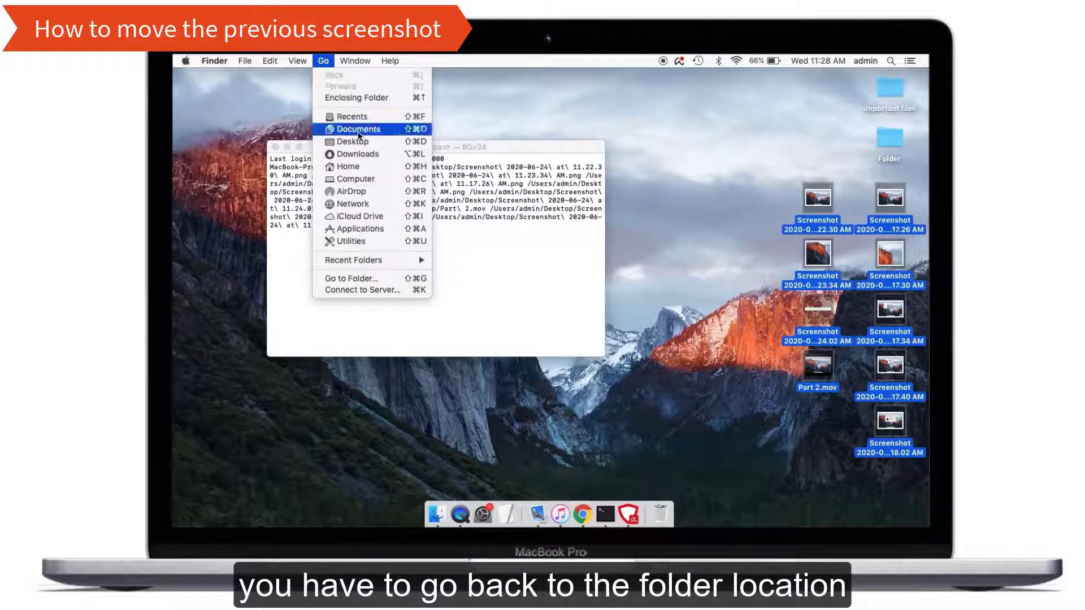
pyautogui.click(439, 126)
pyautogui.moveTo(537, 153); pyautogui.dragTo(382, 226)
pyautogui.click(407, 89)
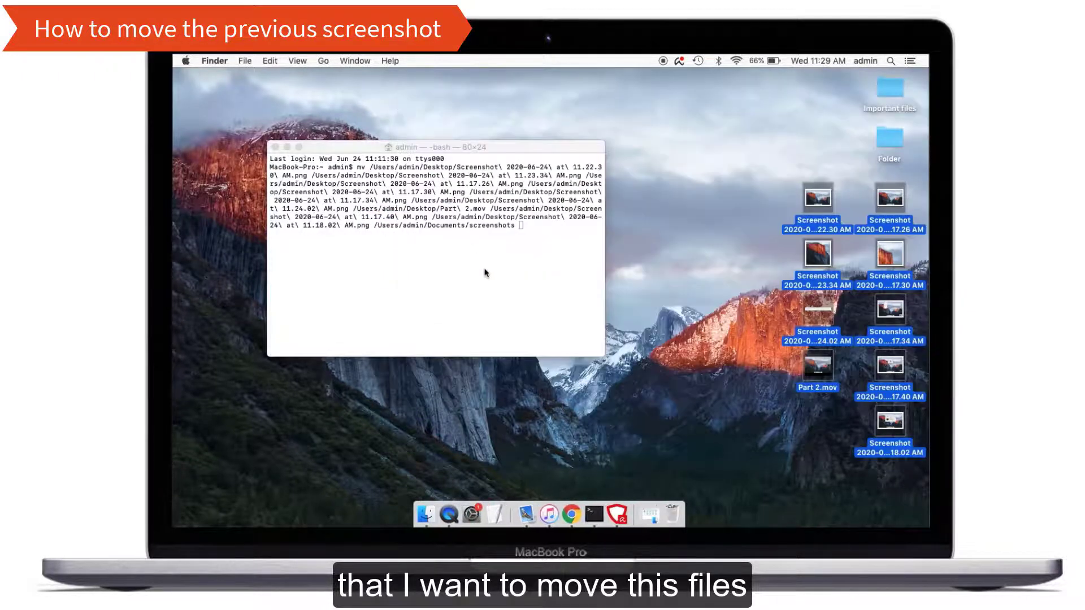
pyautogui.click(523, 224)
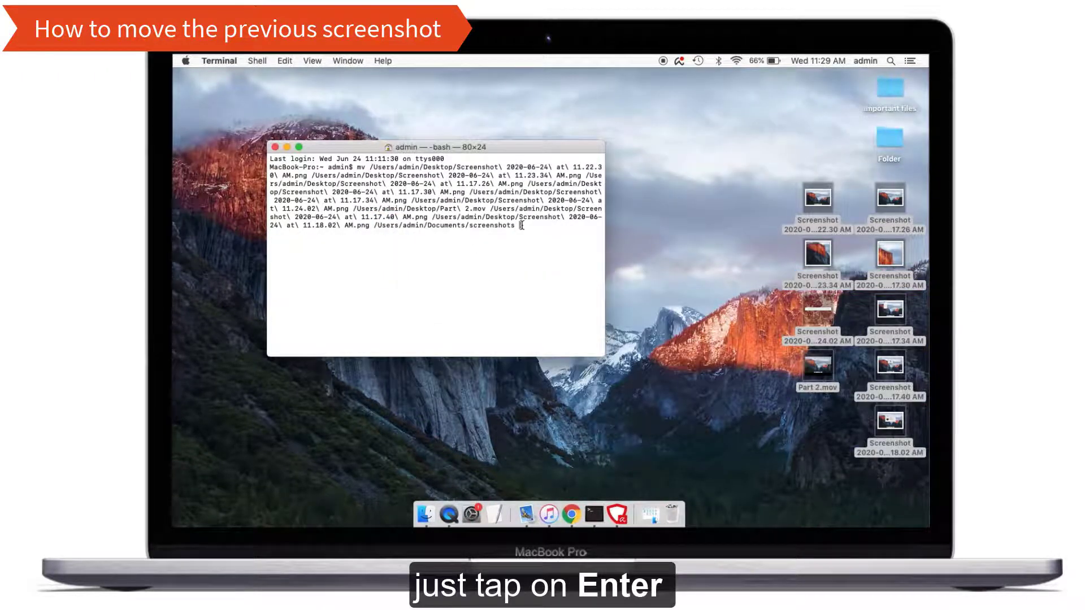